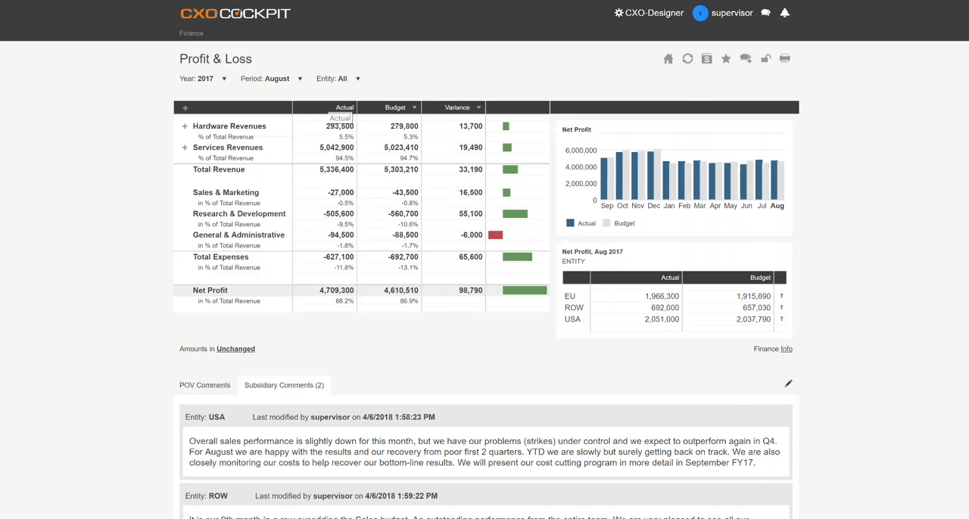
# - Switch the Profit & Loss report's Budget comparison column to Prev. Year
pyautogui.click(414, 108)
pyautogui.press('Down')
pyautogui.press('Down')
pyautogui.press('Down')
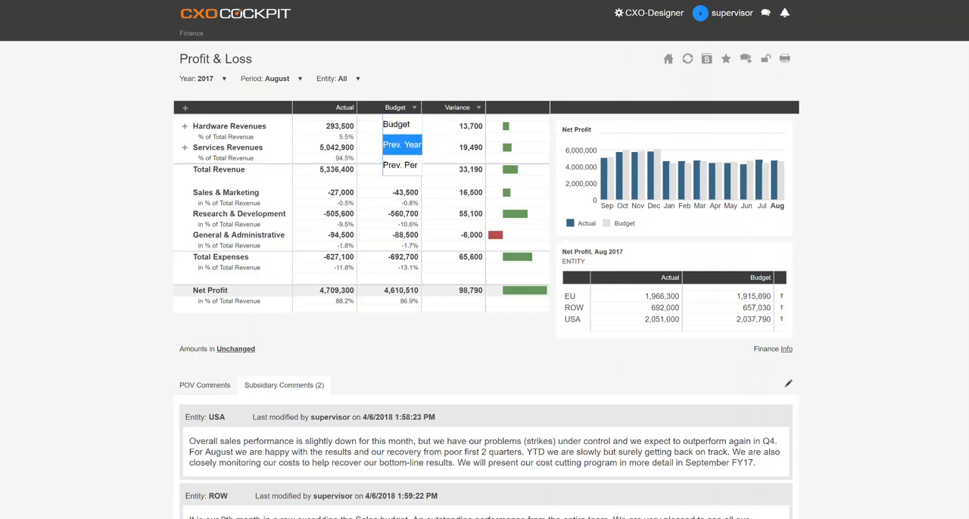
pyautogui.press('Return')
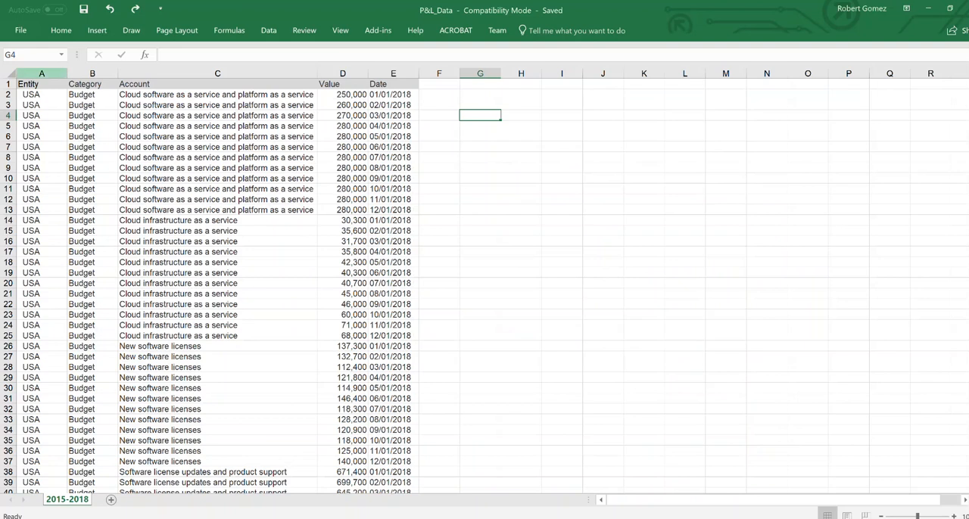
# - Examine the Entity, Category, Account, Value and Date columns of the P&L_Data worksheet in Excel one after another
pyautogui.click(42, 73)
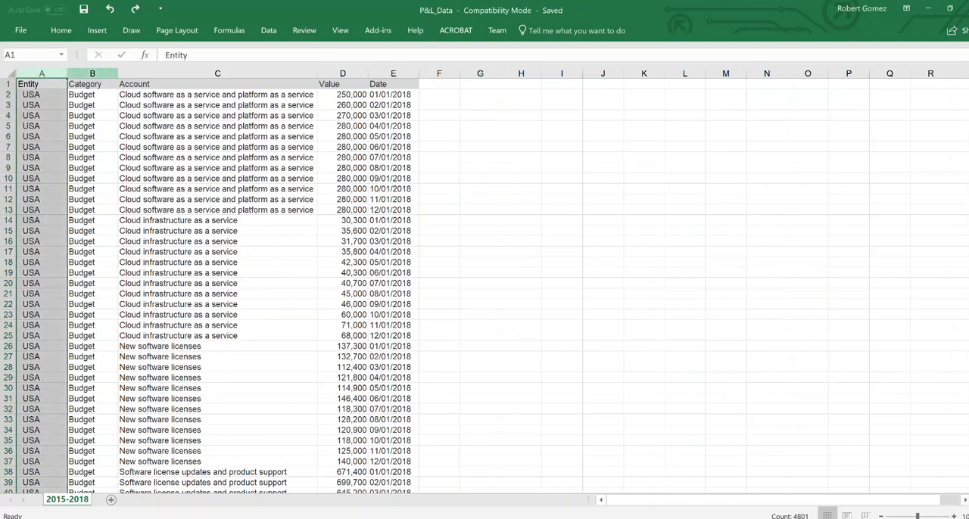
pyautogui.click(93, 73)
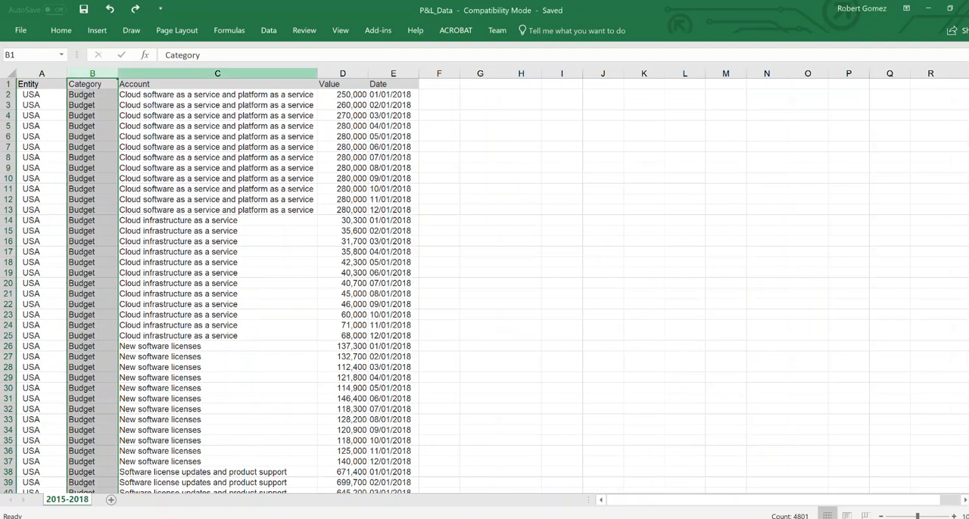
pyautogui.click(217, 73)
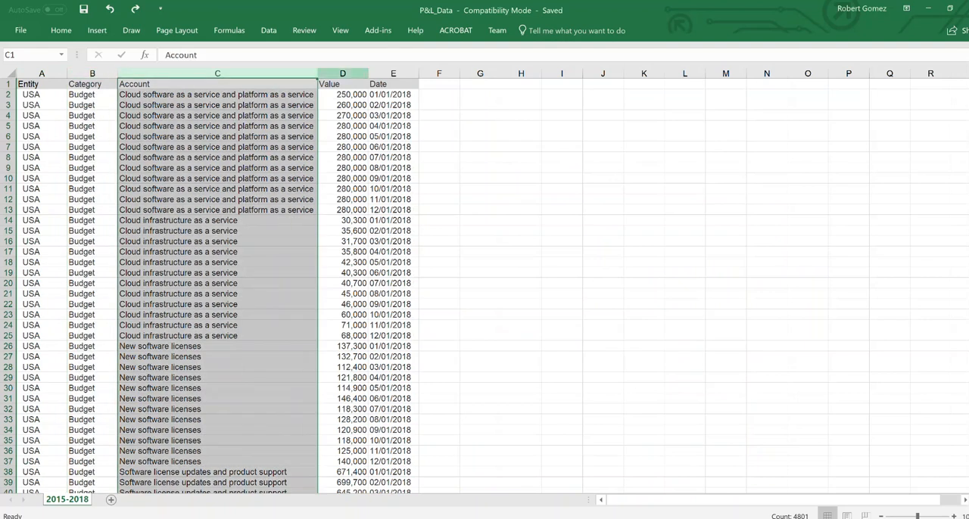
pyautogui.click(342, 73)
pyautogui.click(393, 73)
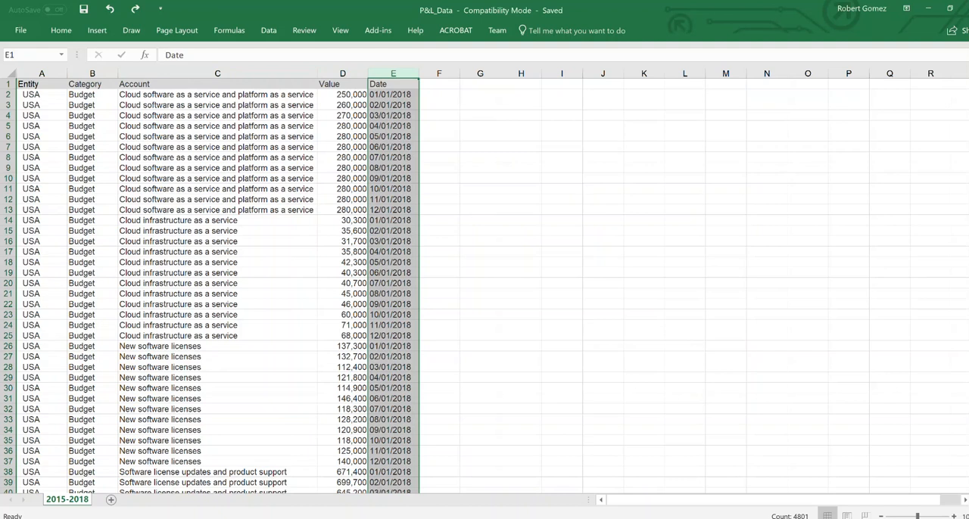
# - Switch to the Azure Analysis Services Web designer and create the FinanceDemo model from FinanceDB with the dbo.FinanceData table
pyautogui.moveTo(332, 518)
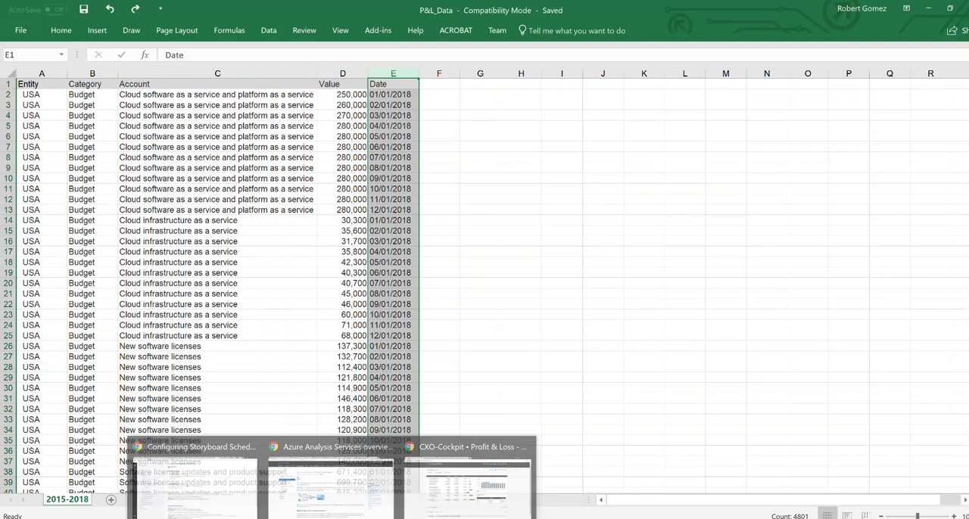
pyautogui.click(520, 251)
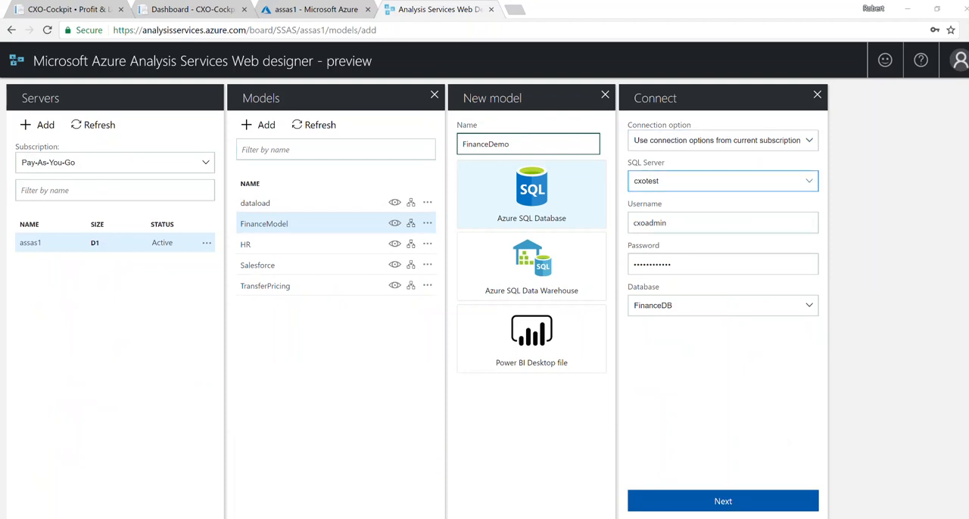
pyautogui.click(723, 502)
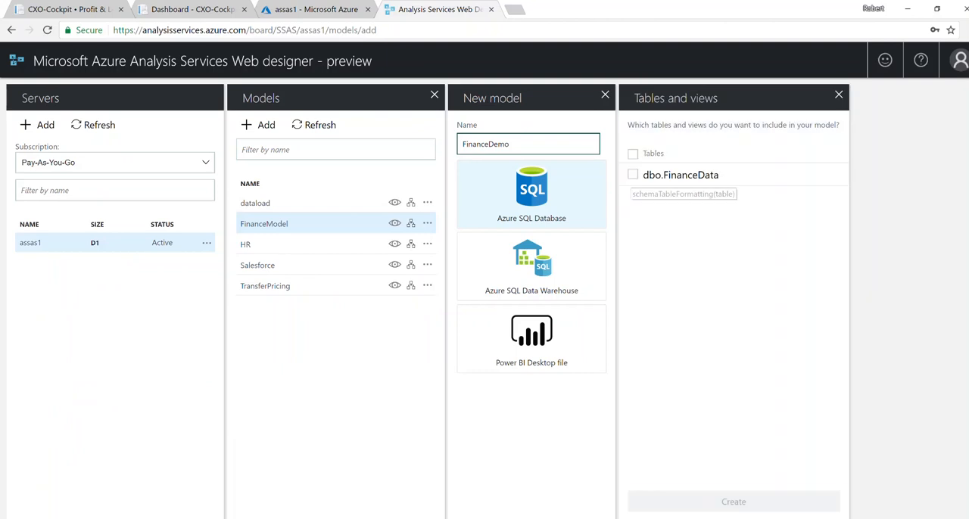
pyautogui.click(633, 174)
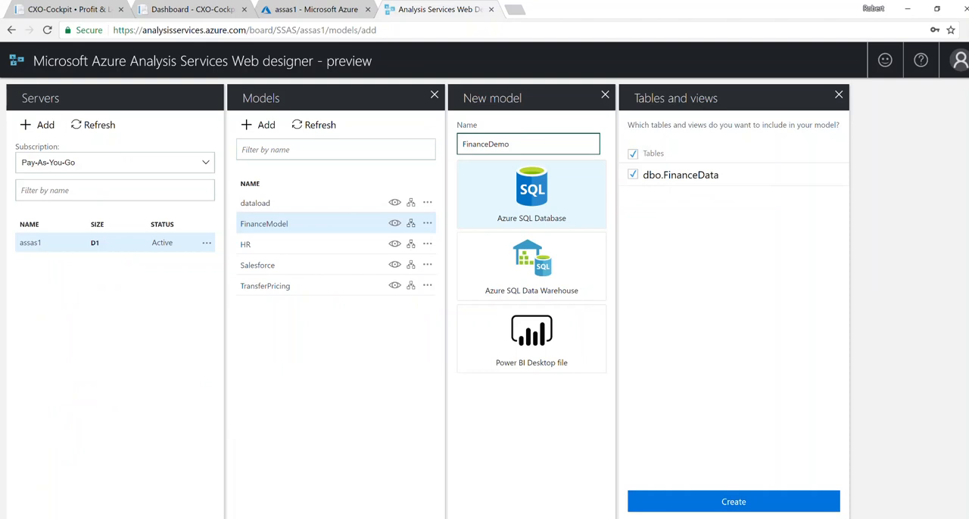
pyautogui.click(734, 502)
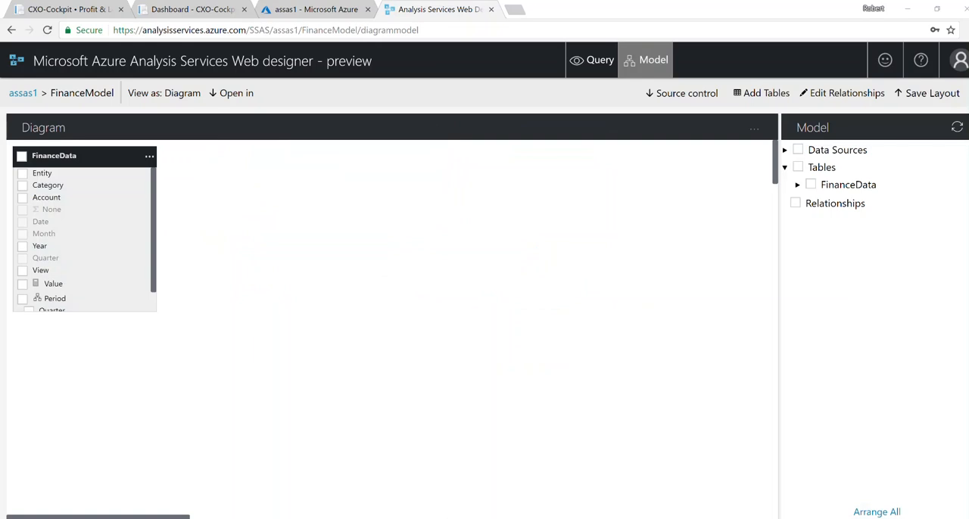
# - Review the fields, measure and Period hierarchy of the FinanceData table in the FinanceModel diagram
pyautogui.scroll(-2, 83, 238)
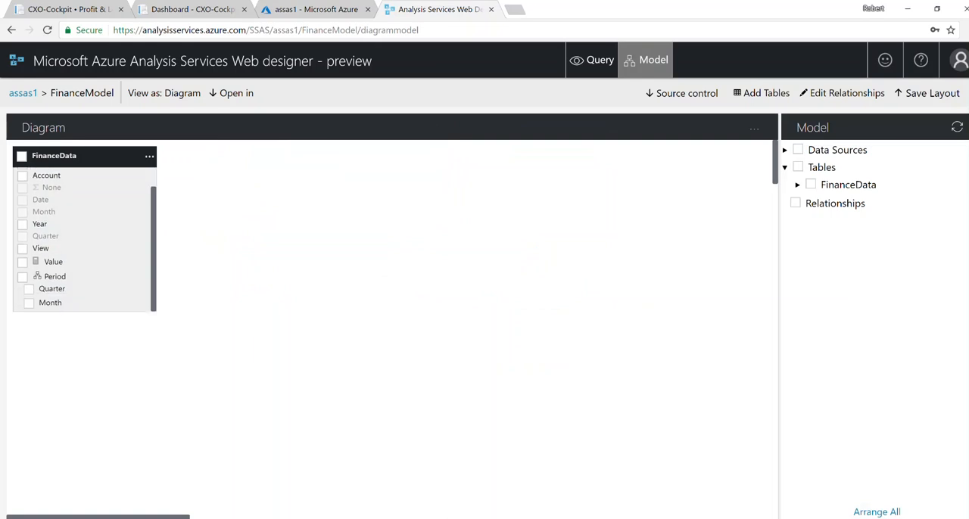
pyautogui.scroll(2, 83, 238)
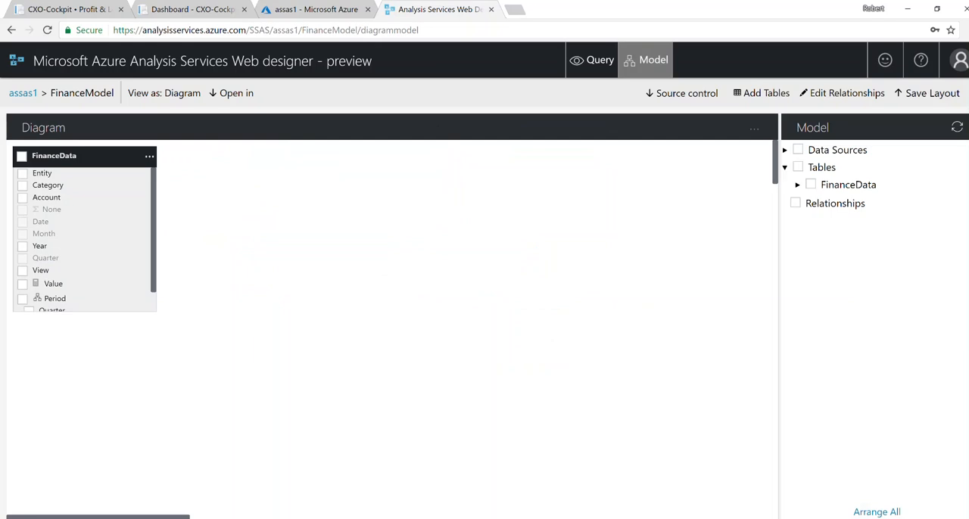
pyautogui.scroll(-2, 83, 238)
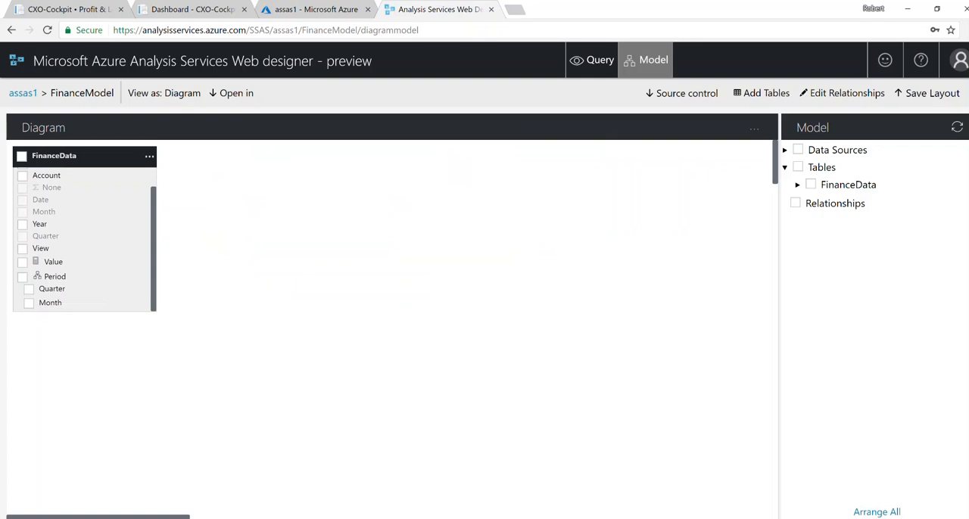
pyautogui.scroll(2, 84, 238)
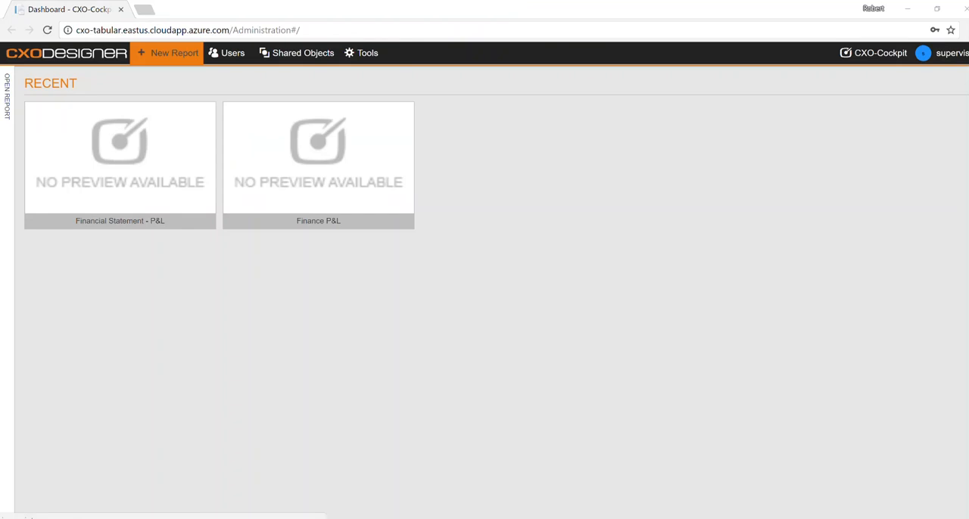
# - Create a CXO-Designer report named Profit and Loss Demo on the Finance source system from an existing template
pyautogui.click(168, 53)
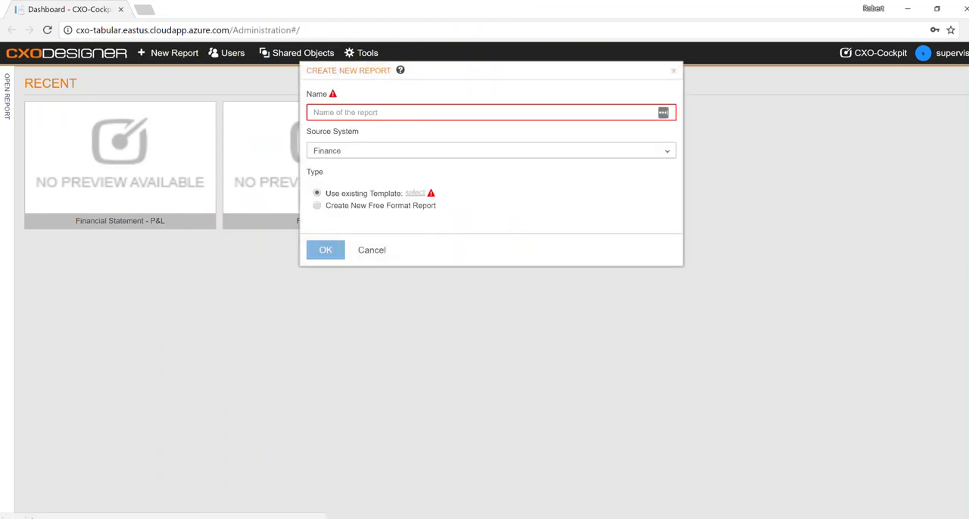
pyautogui.write('P')
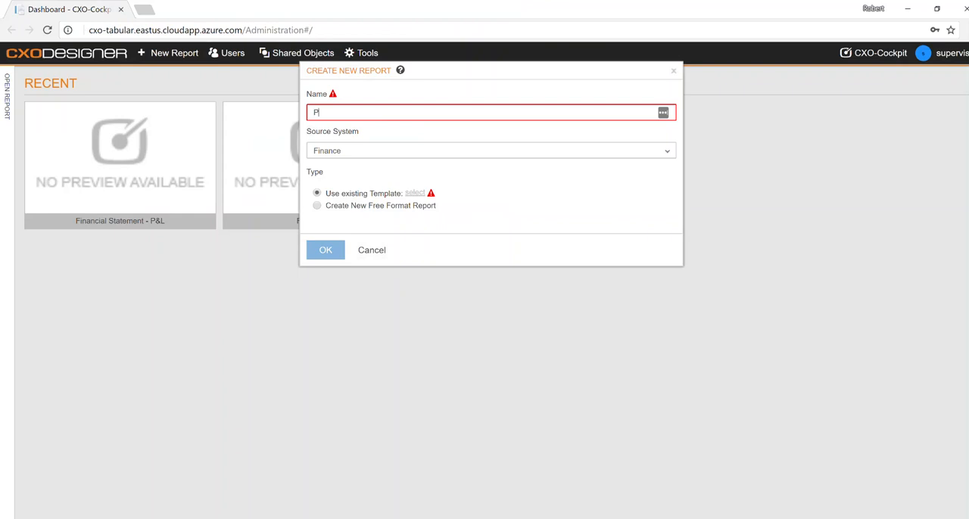
pyautogui.write('rofit and Loss Demo')
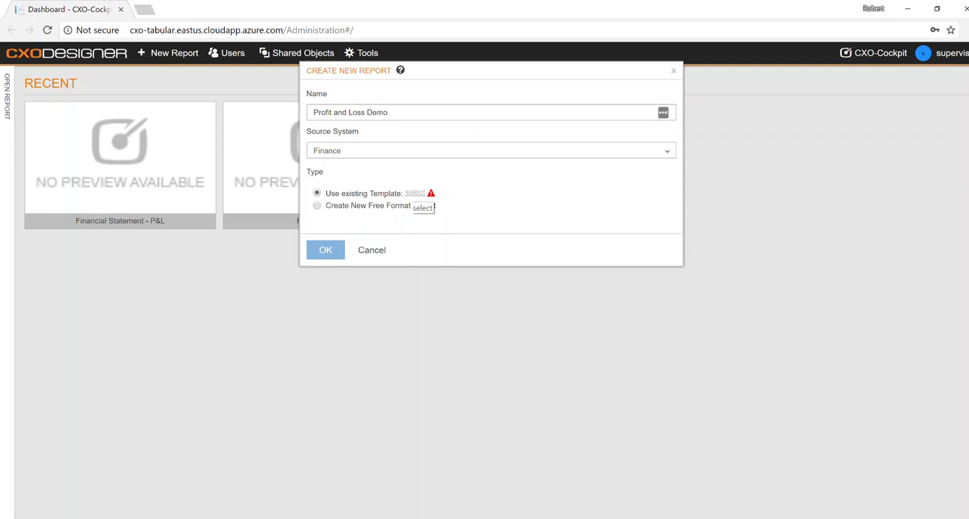
pyautogui.click(415, 193)
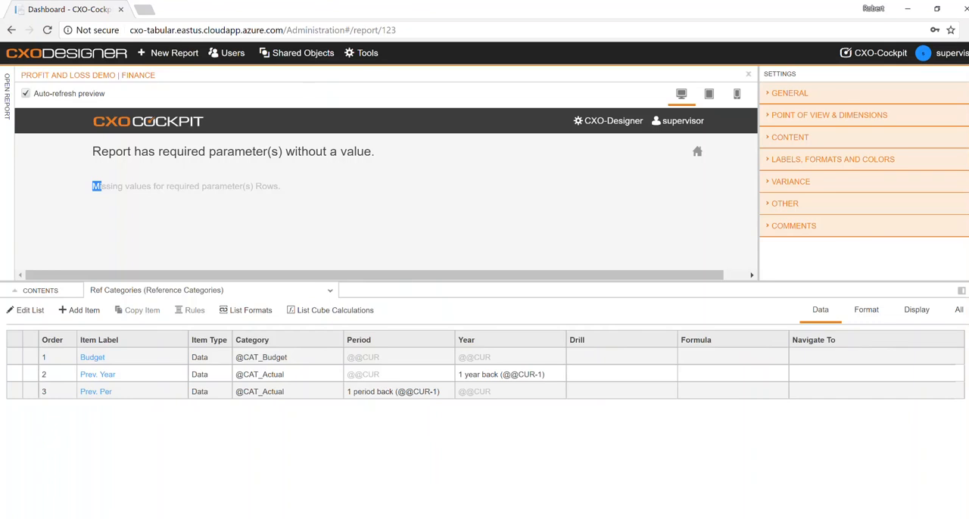
# - Review the missing-parameter message and open the list selection for the required Rows parameter in the report's content settings
pyautogui.moveTo(101, 186); pyautogui.dragTo(279, 186)
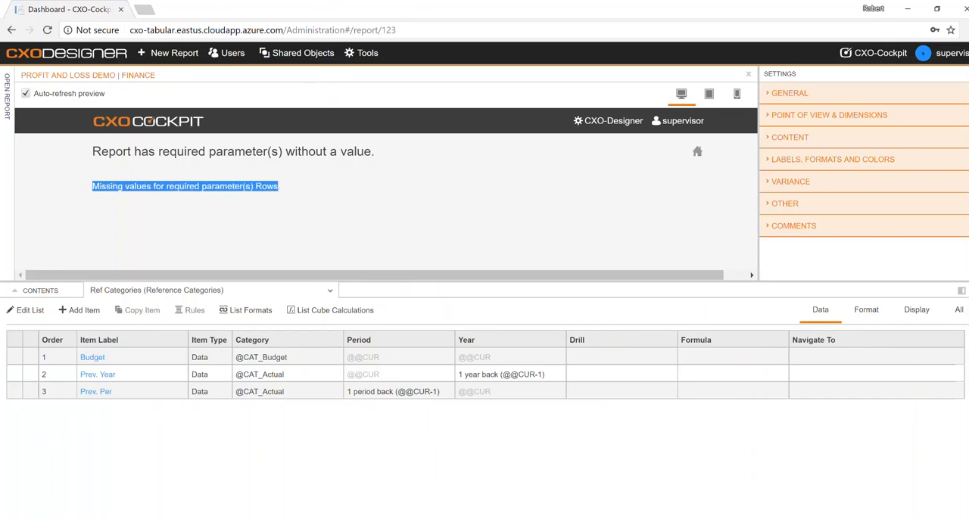
pyautogui.click(285, 196)
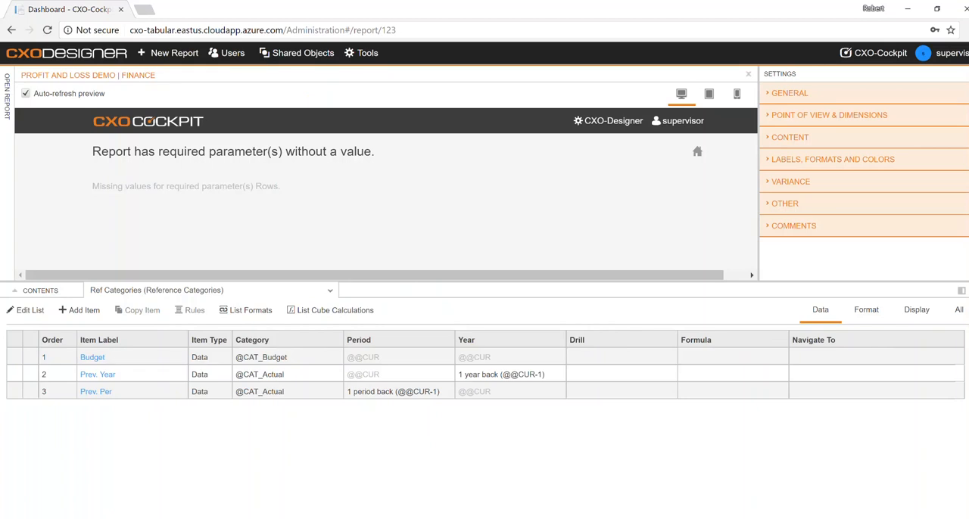
pyautogui.click(790, 137)
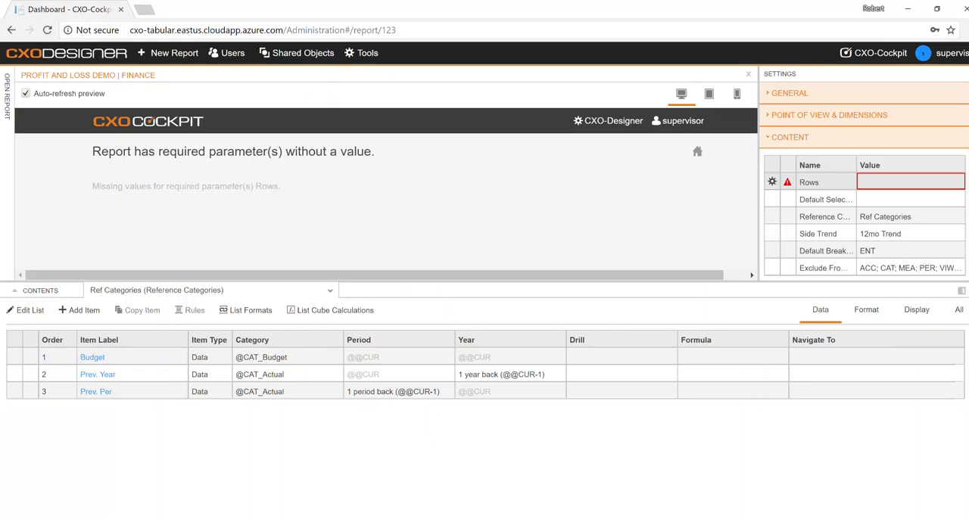
pyautogui.click(963, 290)
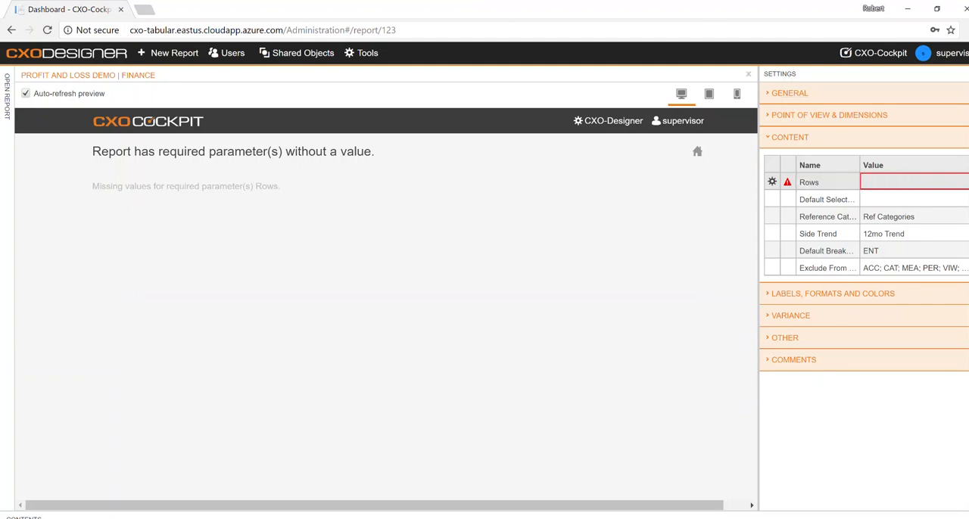
pyautogui.click(915, 182)
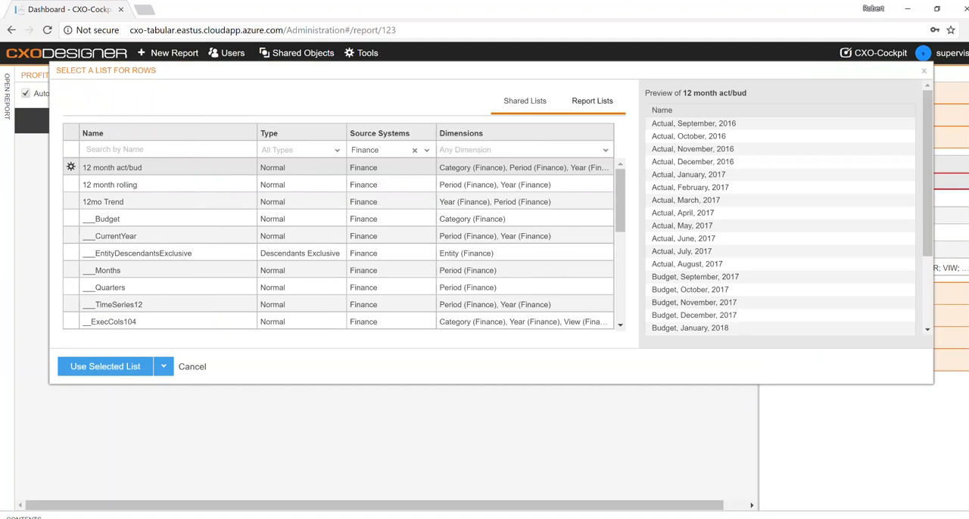
# - Create a Normal report list named P&L Accounts on the Account (Finance) dimension and use it for the Rows parameter
pyautogui.click(90, 101)
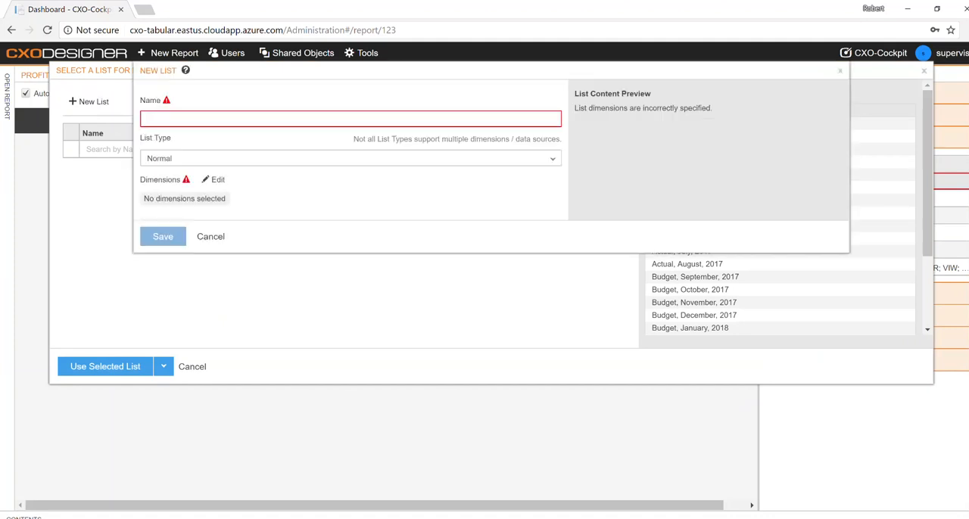
pyautogui.write('P&L Accounts')
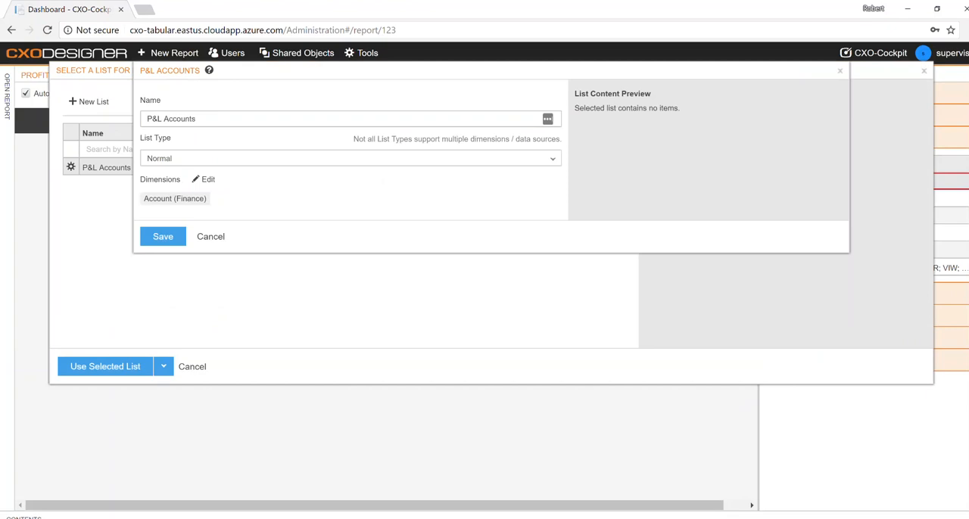
pyautogui.click(163, 236)
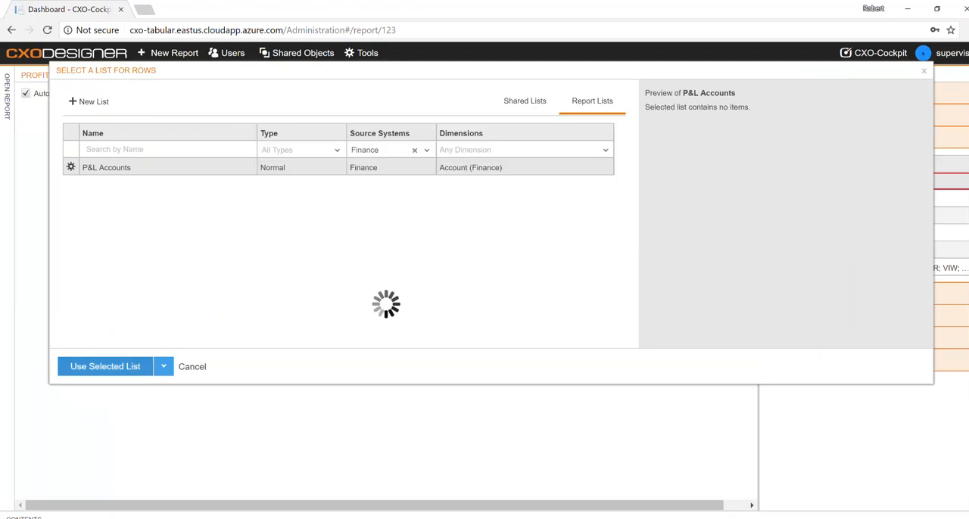
pyautogui.click(106, 367)
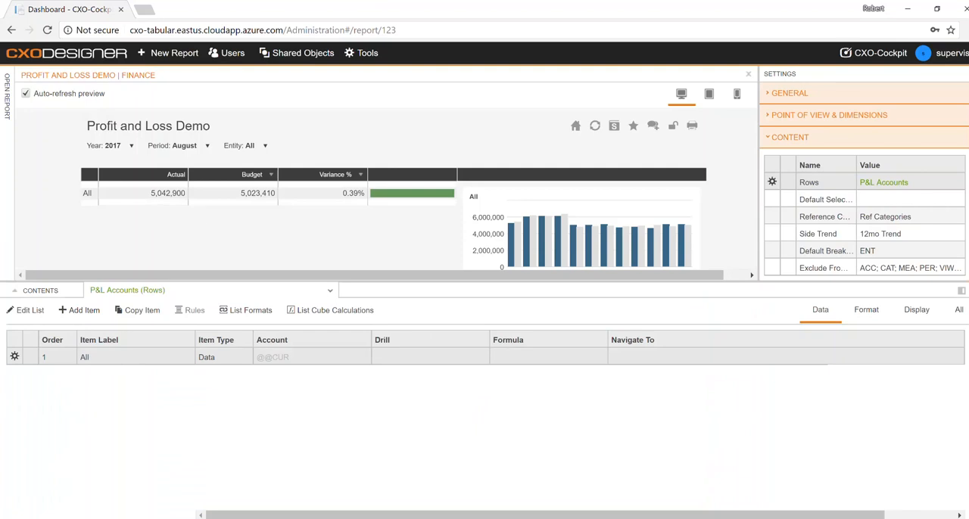
# - Set the first P&L Accounts item's account to Services revenues and try the Prev. Year comparison in the report preview
pyautogui.click(324, 357)
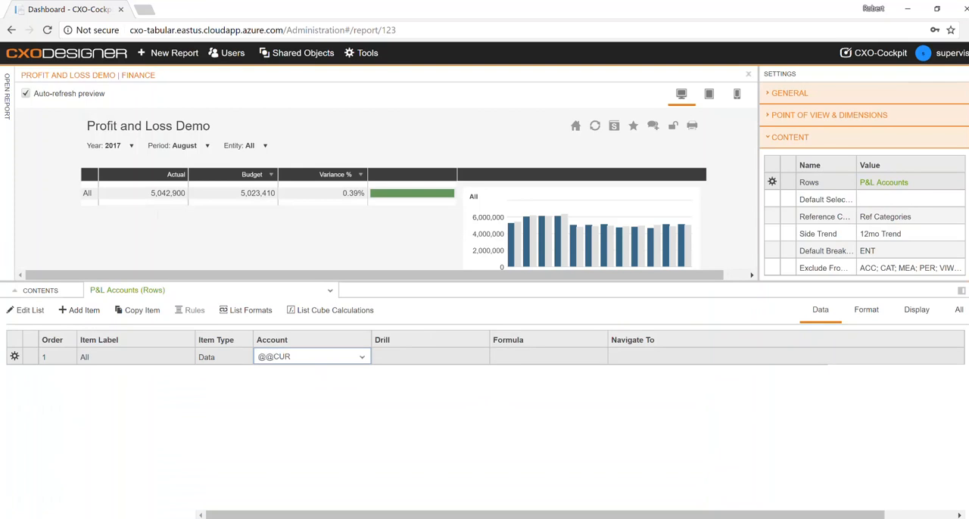
pyautogui.click(362, 358)
pyautogui.write('services')
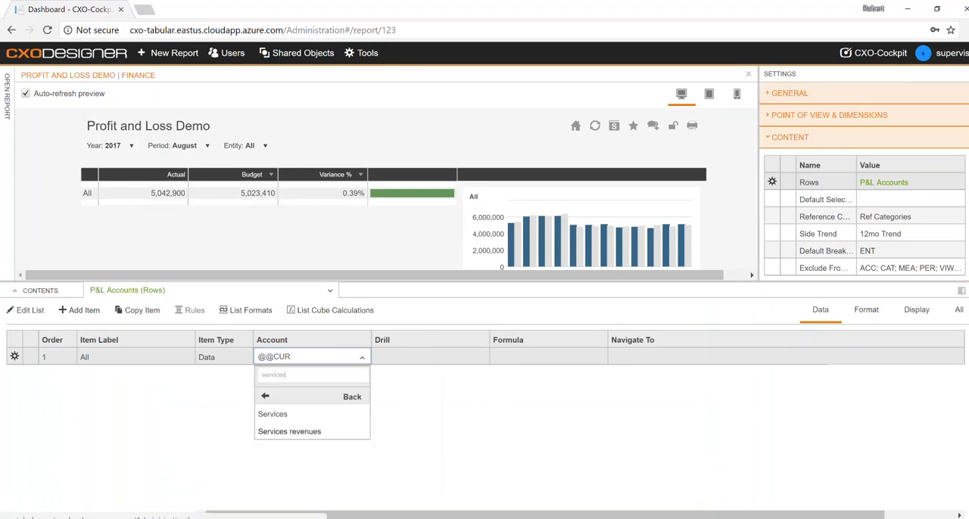
pyautogui.click(290, 432)
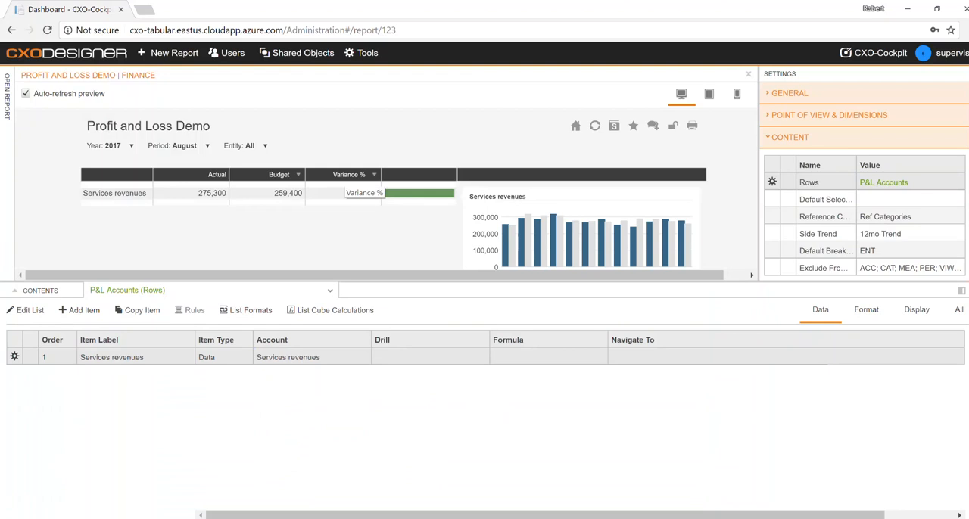
pyautogui.click(296, 193)
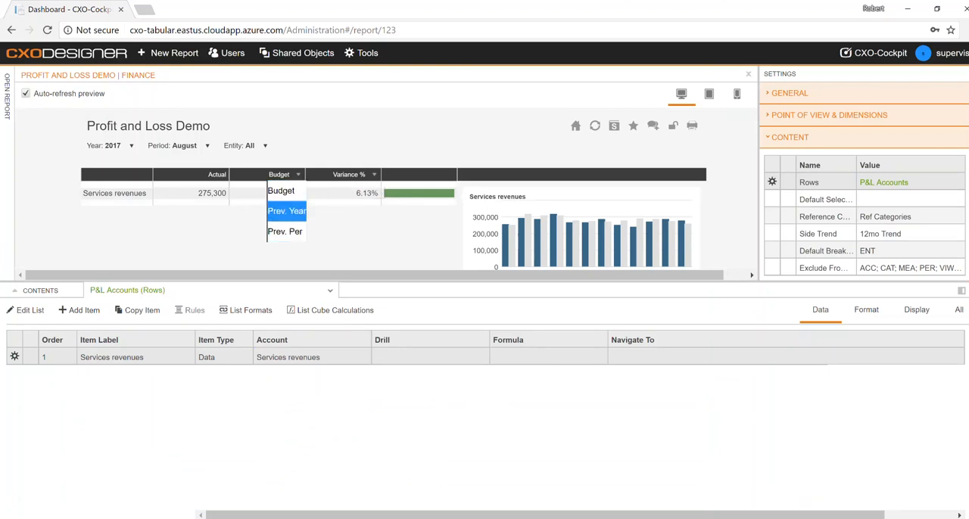
pyautogui.click(287, 212)
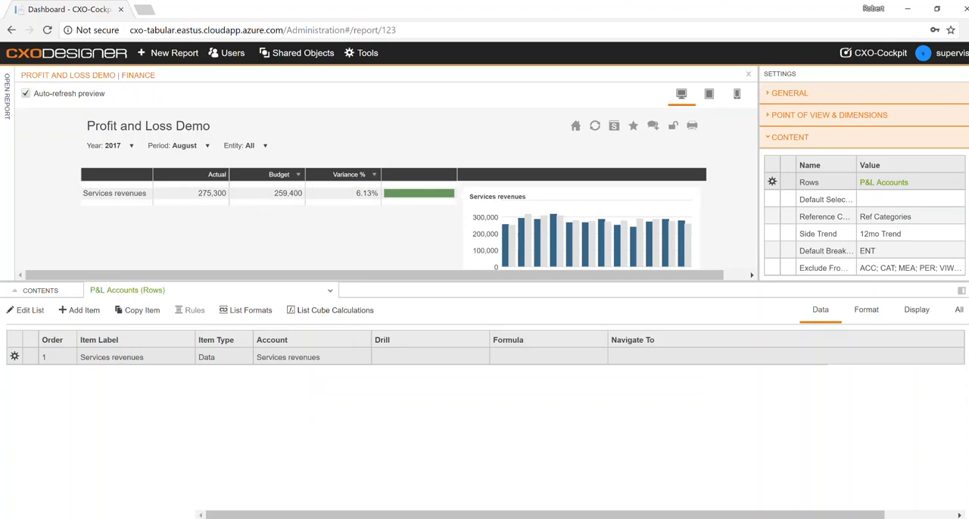
# - Add a second item to the P&L Accounts list and set its account to Hardware revenues
pyautogui.click(80, 311)
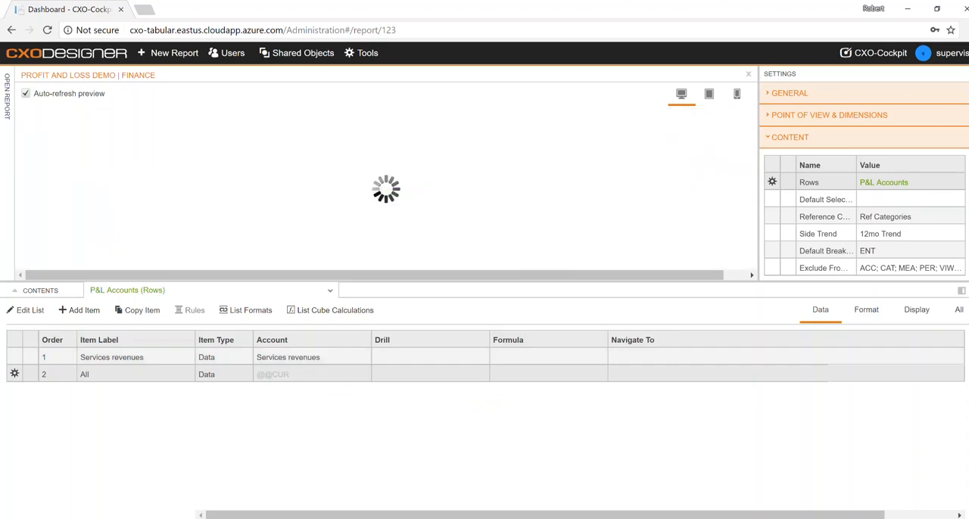
pyautogui.click(312, 374)
pyautogui.click(312, 374)
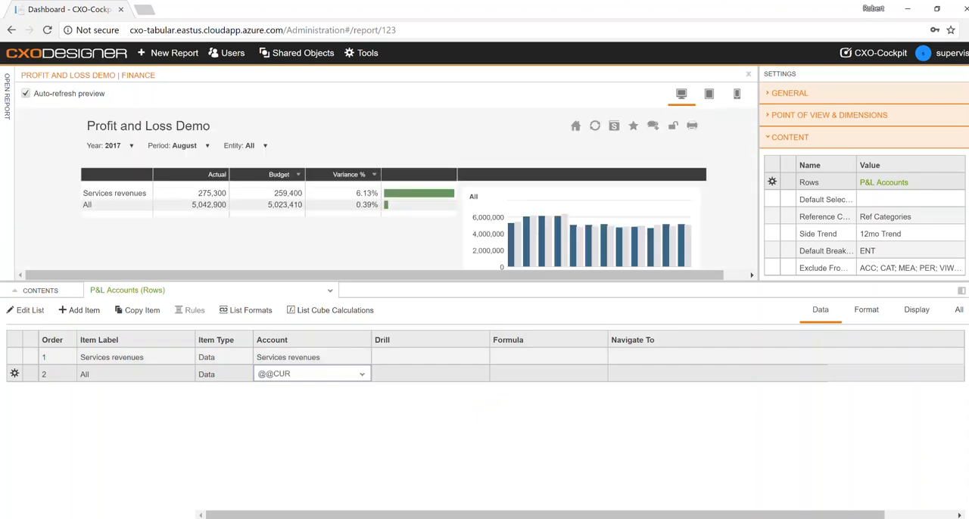
pyautogui.write('Hardware')
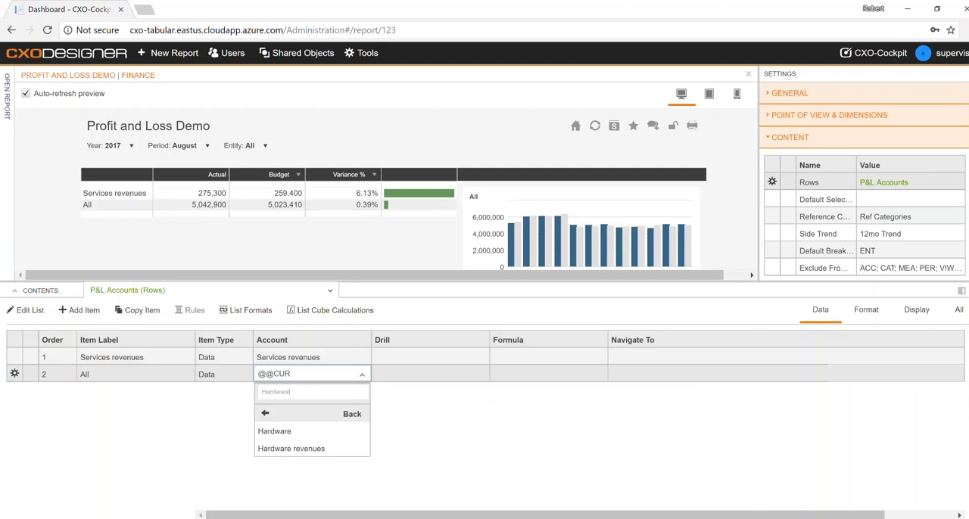
pyautogui.click(291, 448)
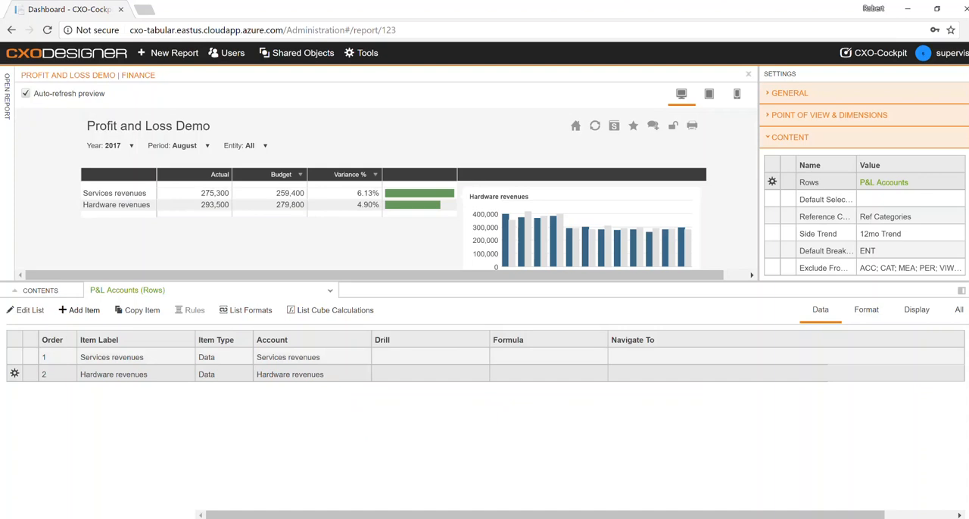
# - Add a third item to the P&L Accounts list with a Summation formula over Services revenues and Hardware revenues
pyautogui.click(79, 311)
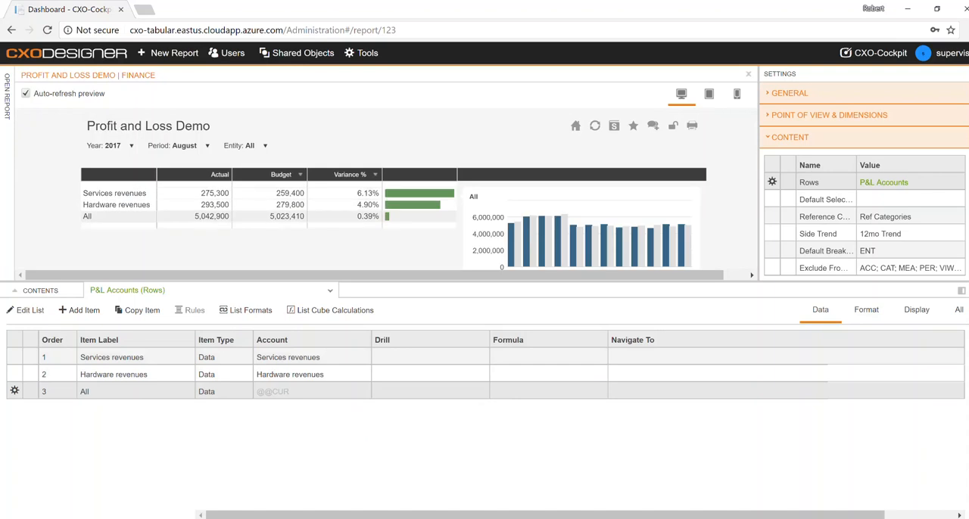
pyautogui.doubleClick(549, 391)
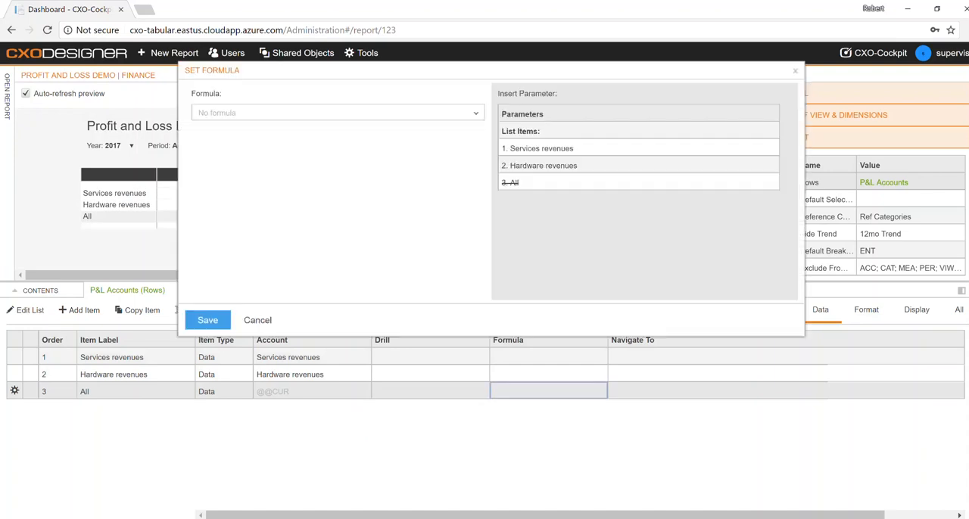
pyautogui.click(338, 113)
pyautogui.click(218, 152)
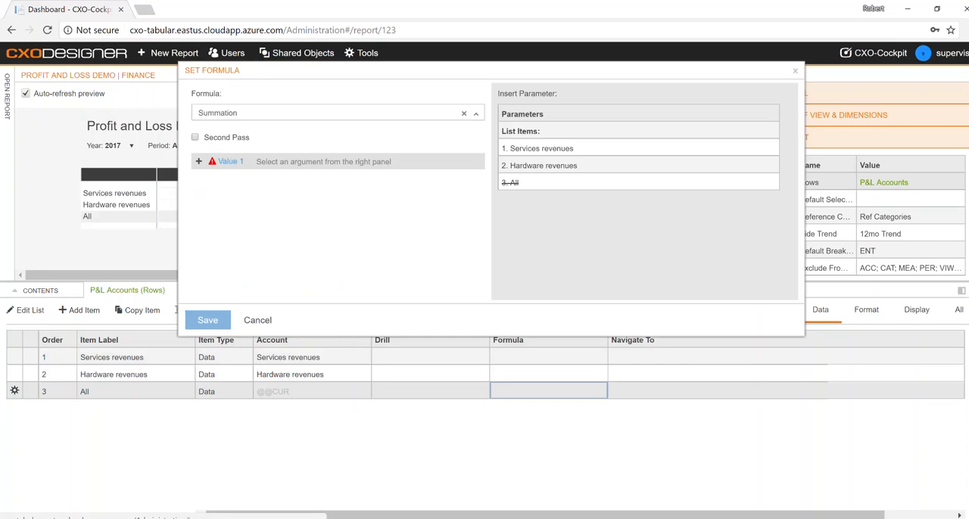
pyautogui.click(539, 148)
pyautogui.doubleClick(539, 148)
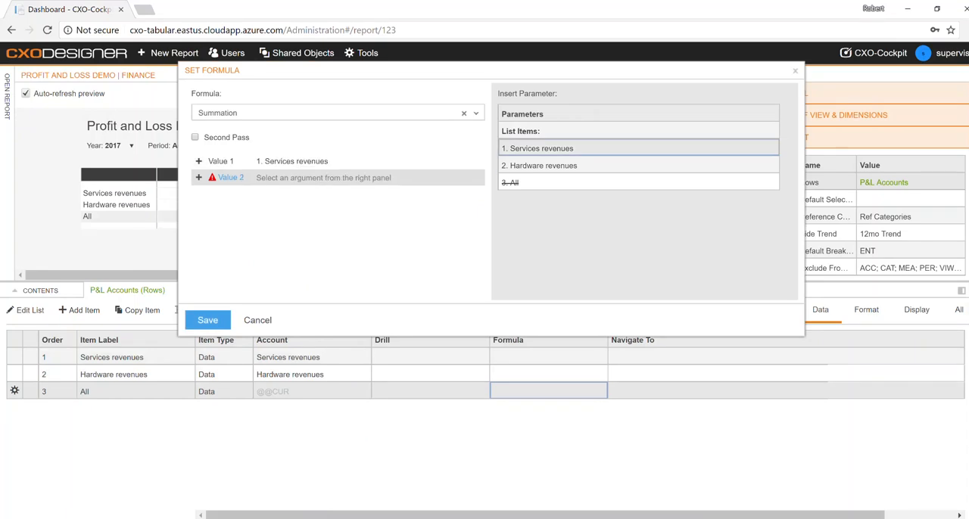
pyautogui.doubleClick(539, 165)
pyautogui.click(208, 321)
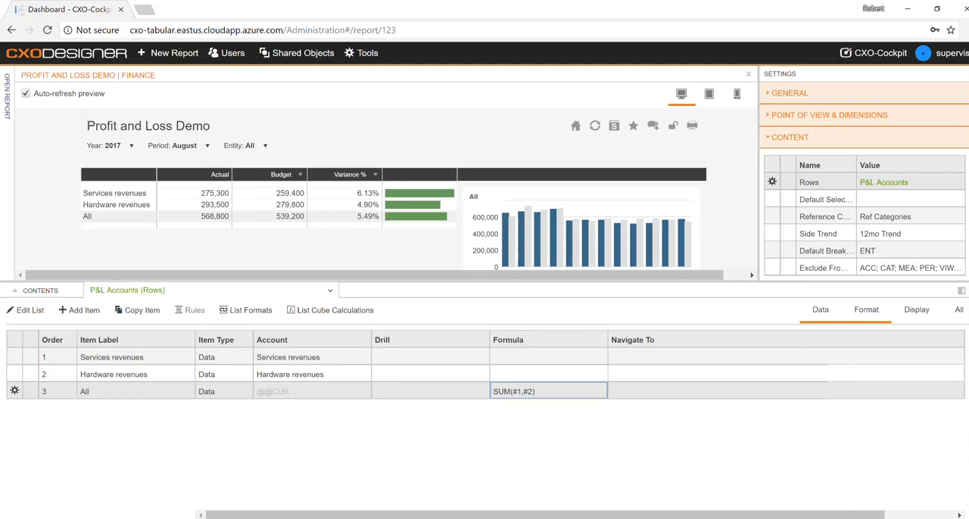
# - Set the format of the third P&L Accounts item, All, to Default_bold
pyautogui.click(867, 309)
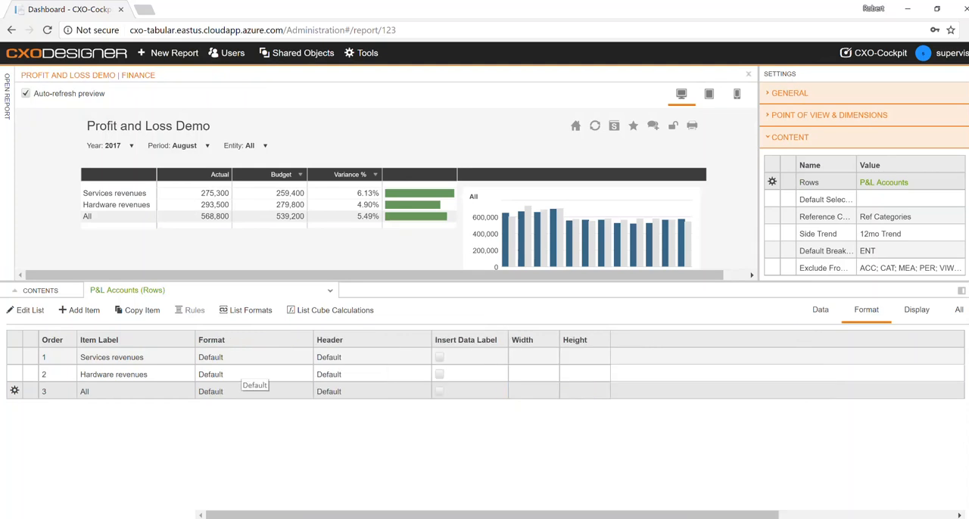
pyautogui.click(255, 388)
pyautogui.click(250, 392)
pyautogui.write('bold')
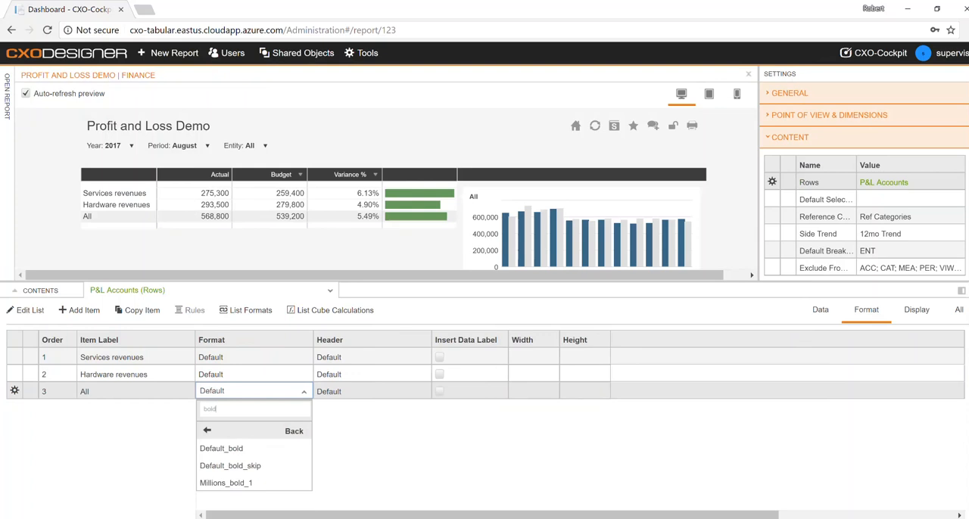
pyautogui.click(221, 448)
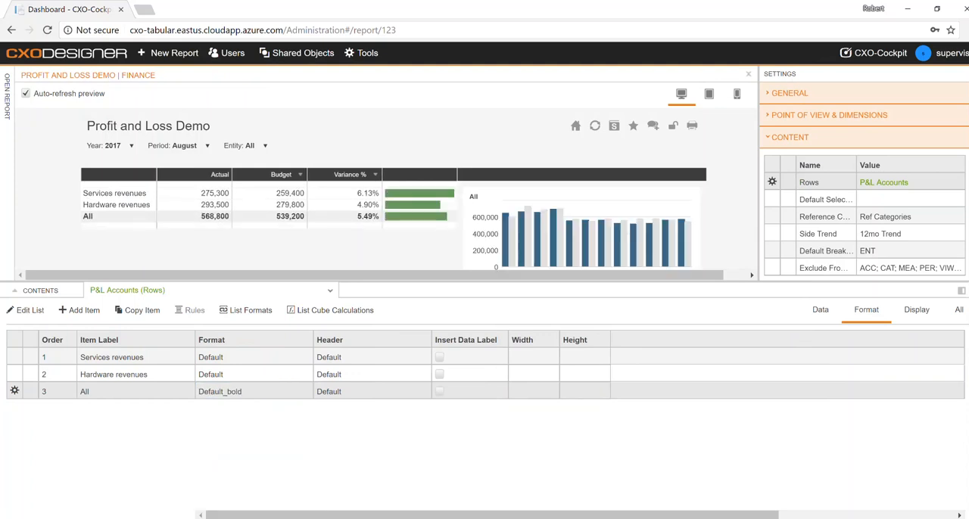
pyautogui.scroll(-1, 386, 196)
pyautogui.scroll(1, 386, 197)
pyautogui.scroll(-1, 387, 197)
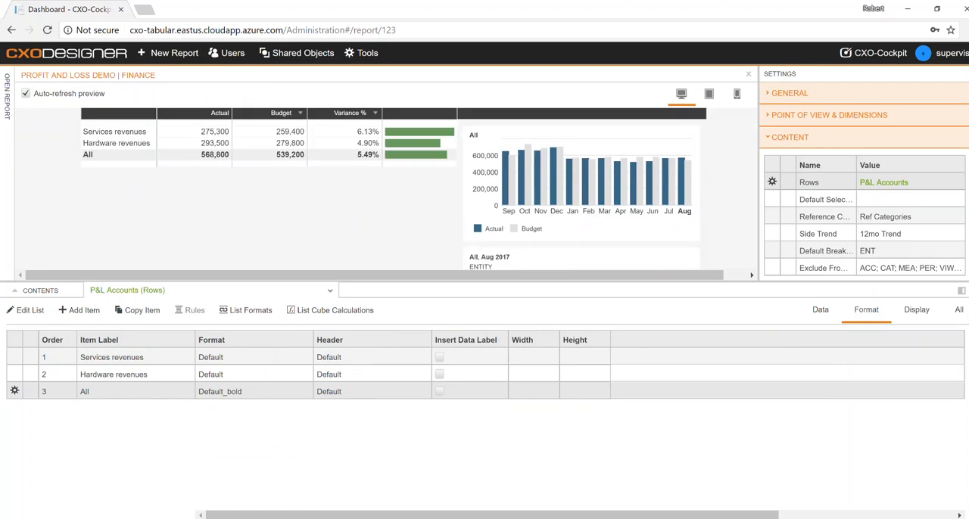
pyautogui.scroll(-1, 386, 197)
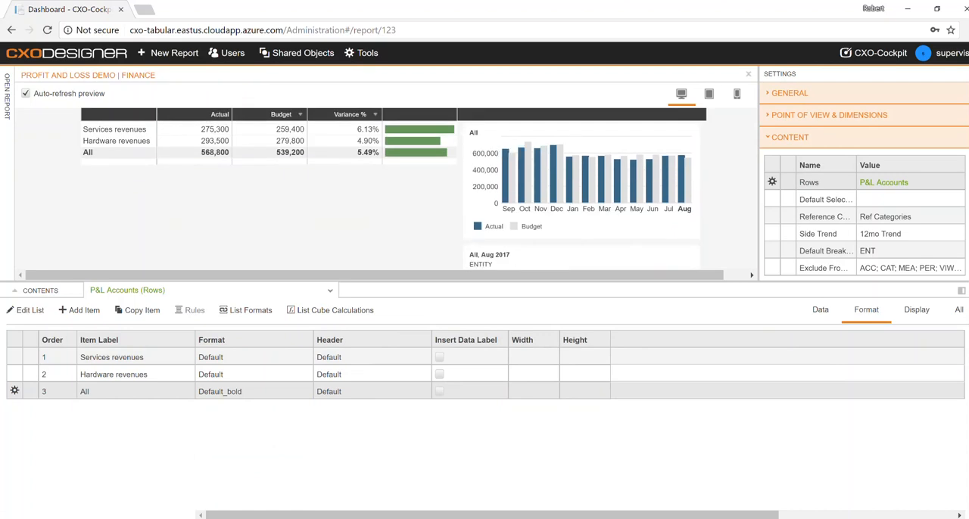
pyautogui.scroll(1, 530, 174)
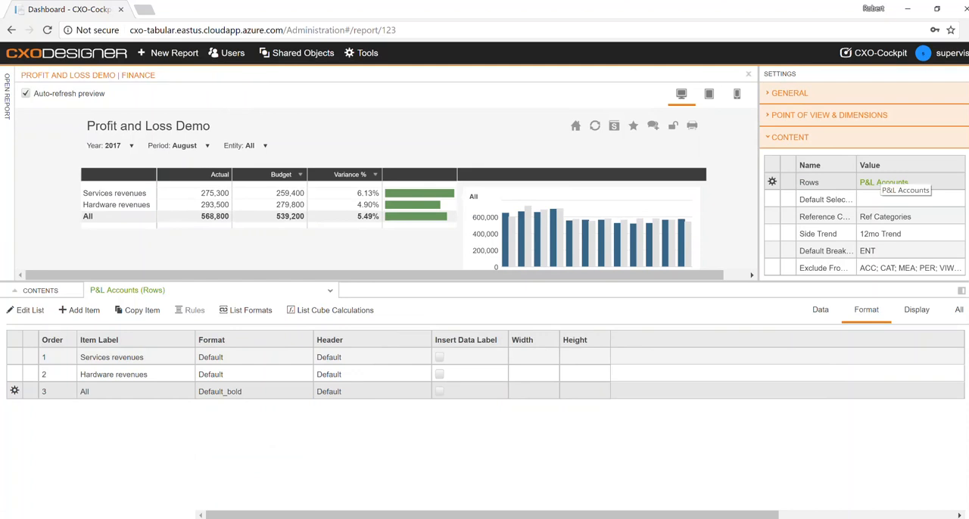
# - Switch the Rows parameter to the shared P&L Accounts list and expand Hardware Revenues and Services Revenues in the report preview
pyautogui.click(901, 183)
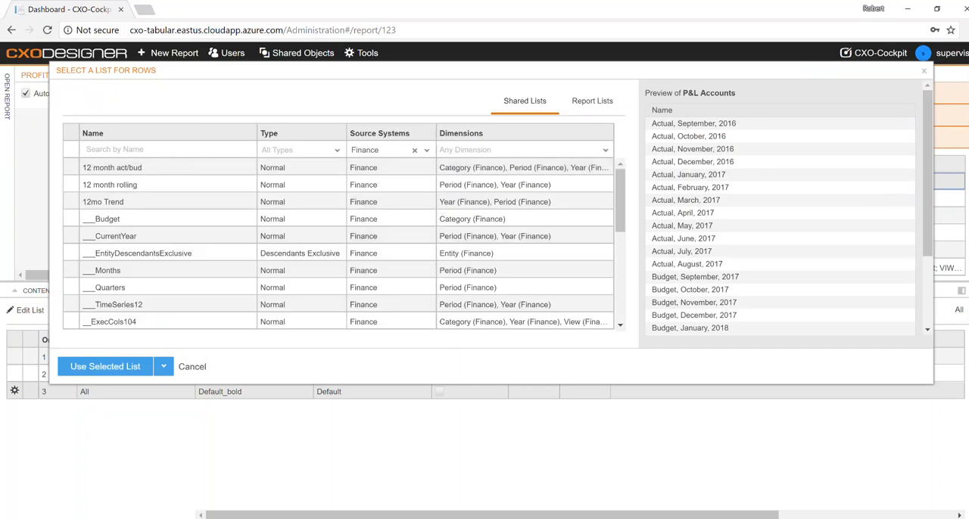
pyautogui.moveTo(620, 201); pyautogui.dragTo(620, 255)
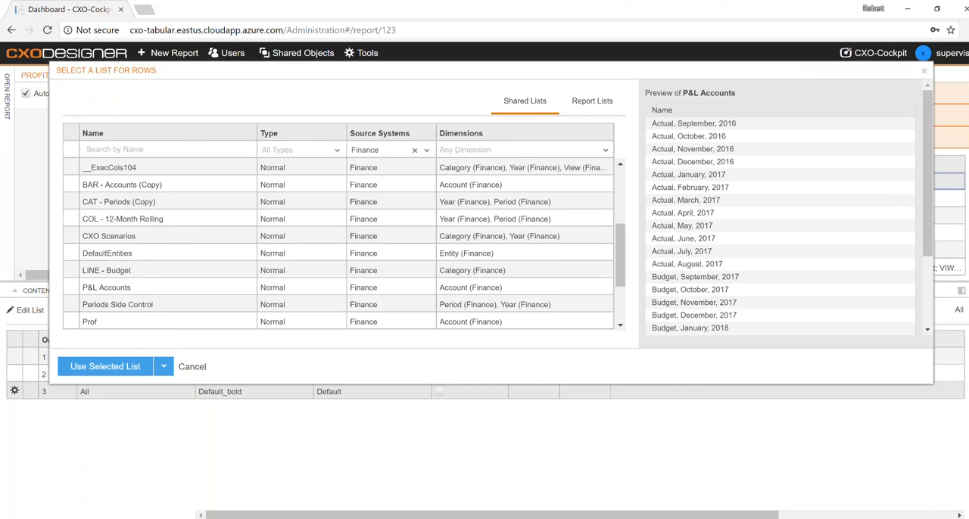
pyautogui.click(160, 287)
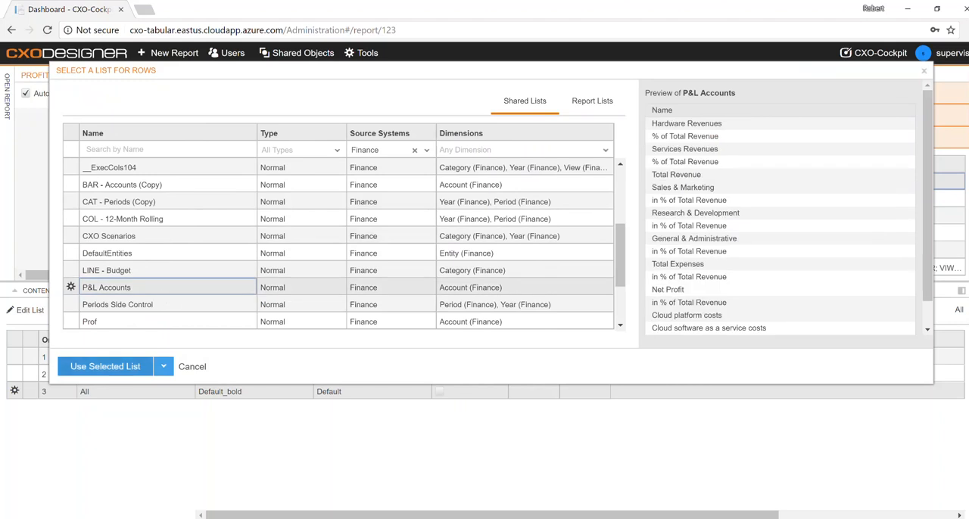
pyautogui.click(105, 367)
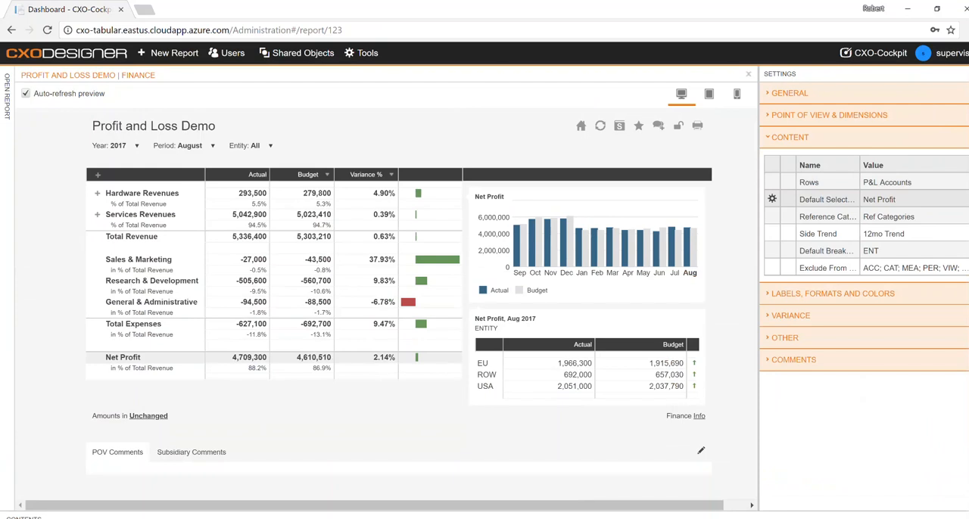
pyautogui.click(97, 193)
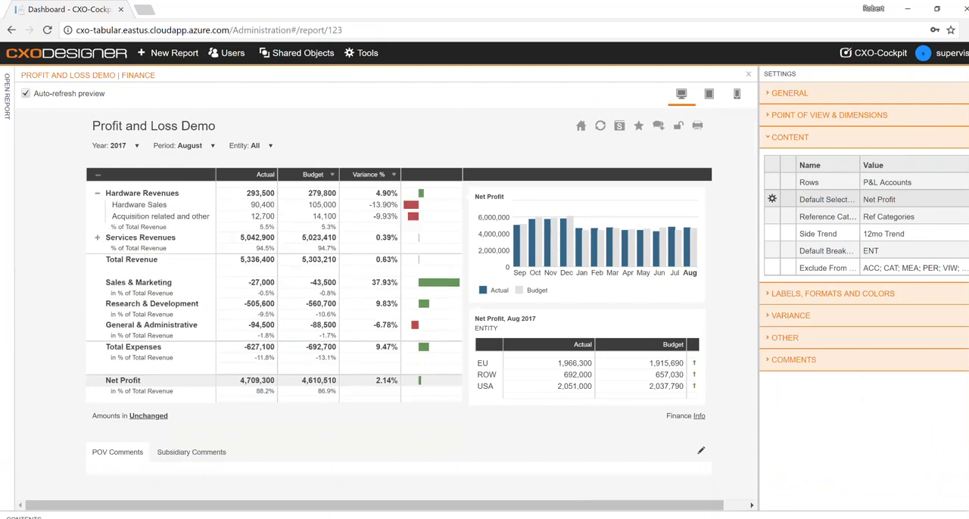
pyautogui.click(97, 237)
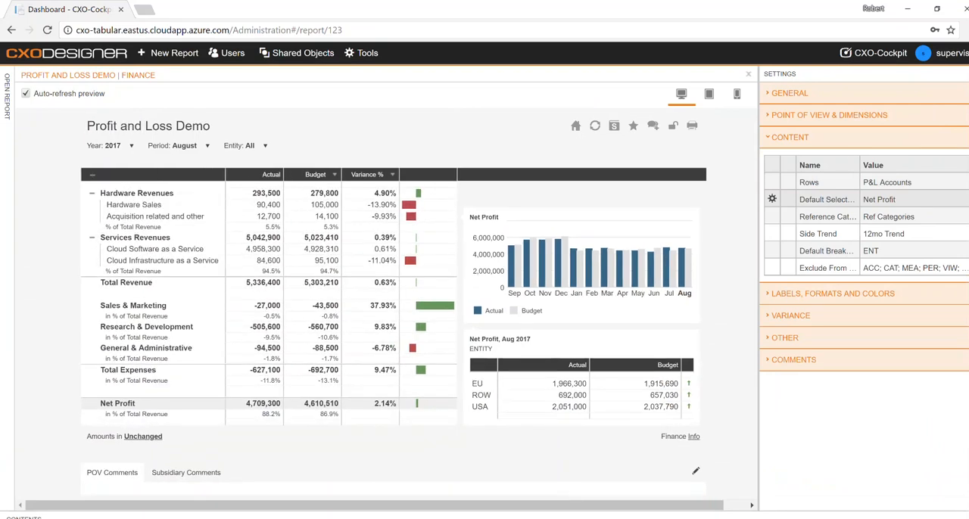